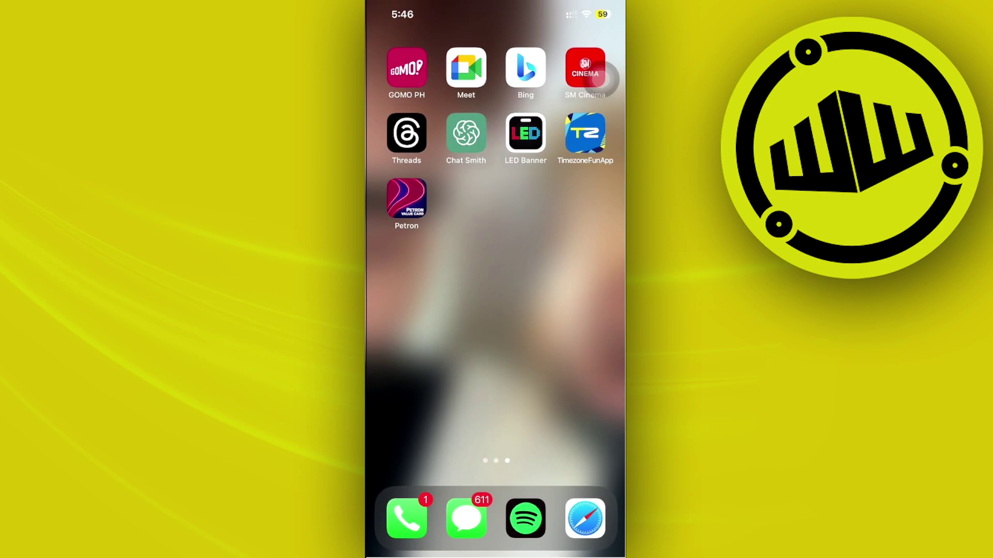
# Swipe from home page 3 back to page 2, with the folders and Spotify widget
pyautogui.click(601, 288)
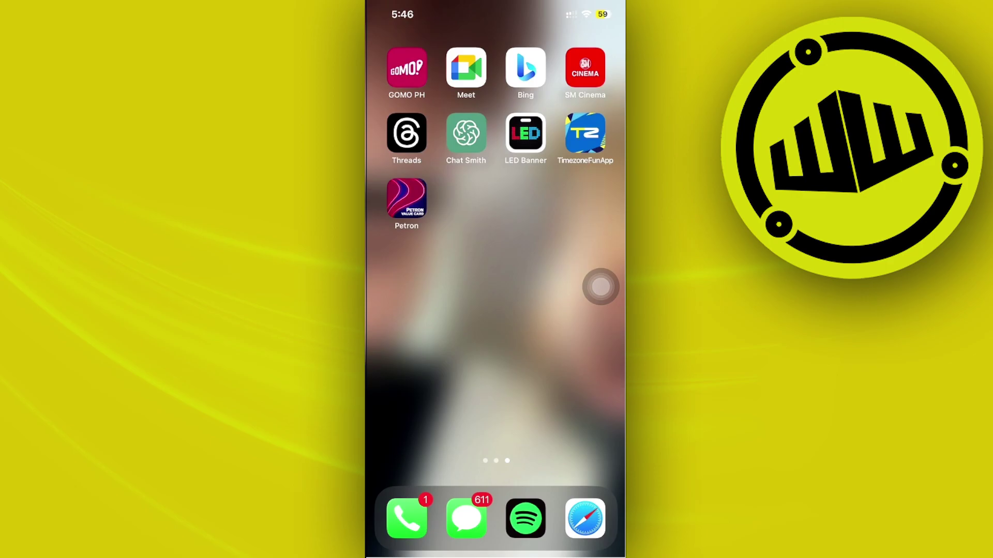
pyautogui.moveTo(435, 310); pyautogui.dragTo(598, 349)
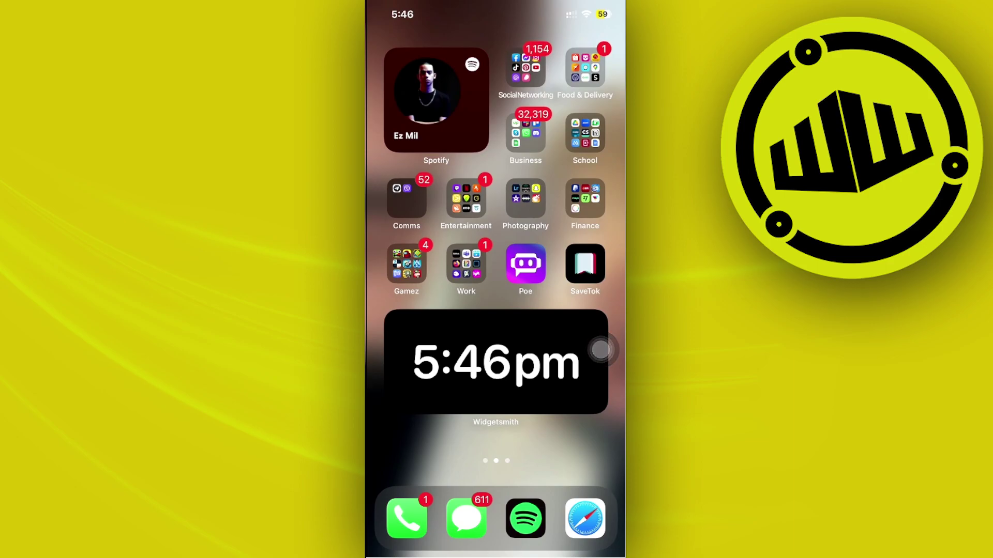
# Check Control Center's connectivity tiles for a Wi-Fi connection, then return to home page 1
pyautogui.moveTo(590, 7); pyautogui.dragTo(574, 234)
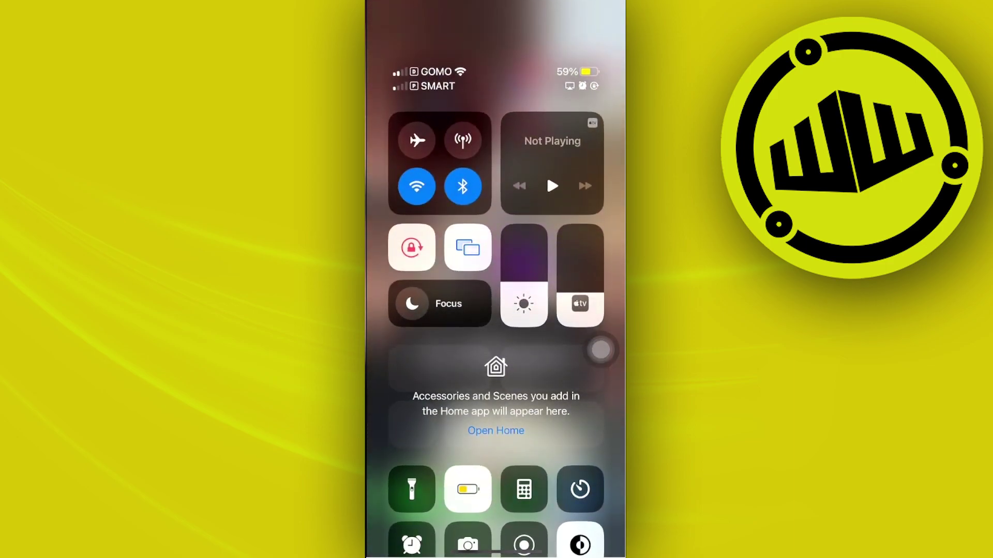
pyautogui.click(439, 163)
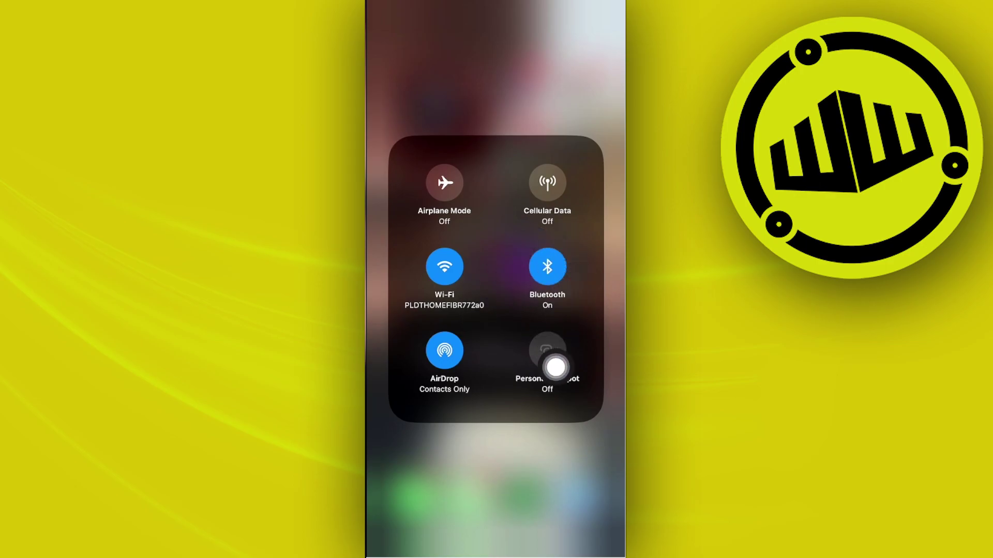
pyautogui.click(551, 365)
pyautogui.moveTo(404, 310); pyautogui.dragTo(590, 311)
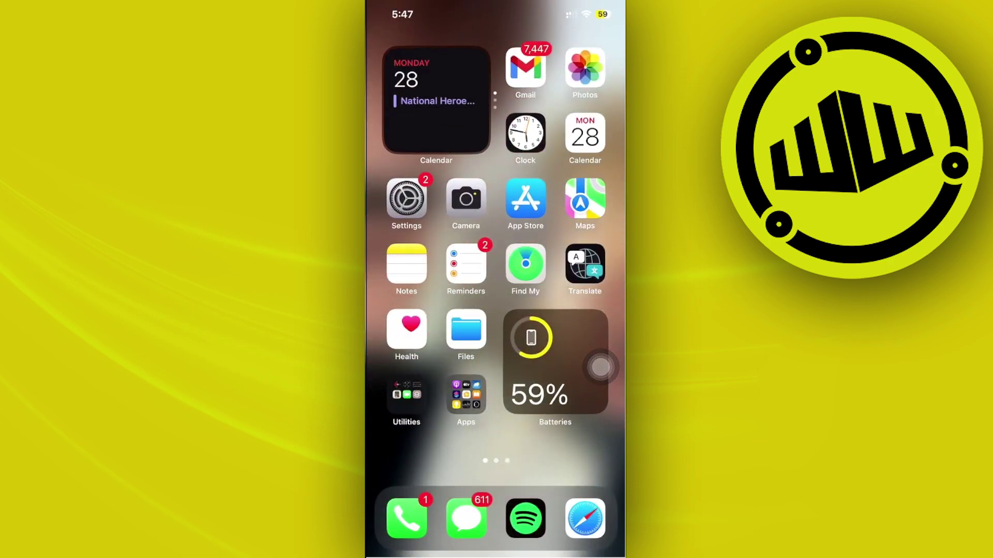
# Search the App Store for 'facebook' and confirm the Facebook page shows OPEN
pyautogui.click(525, 199)
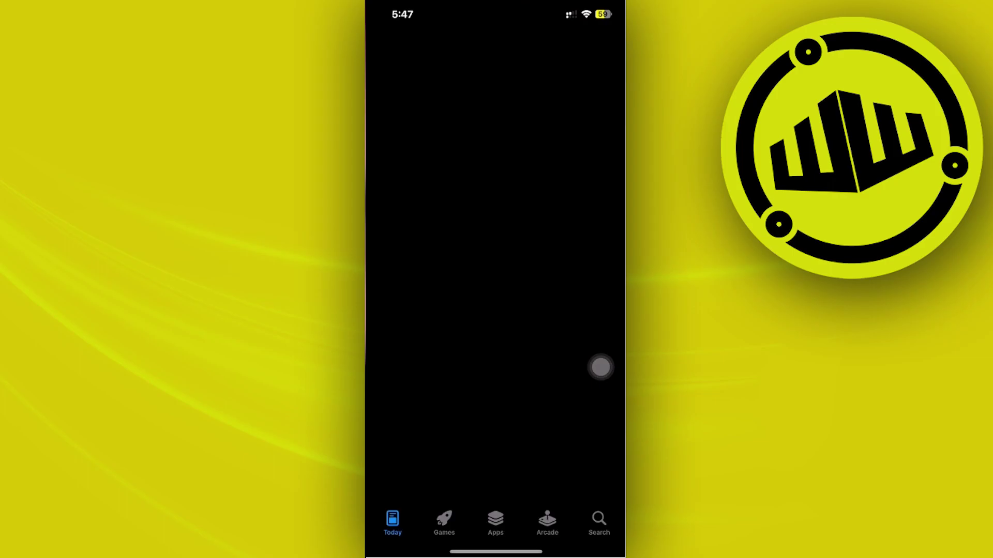
pyautogui.click(473, 99)
pyautogui.write('facebook')
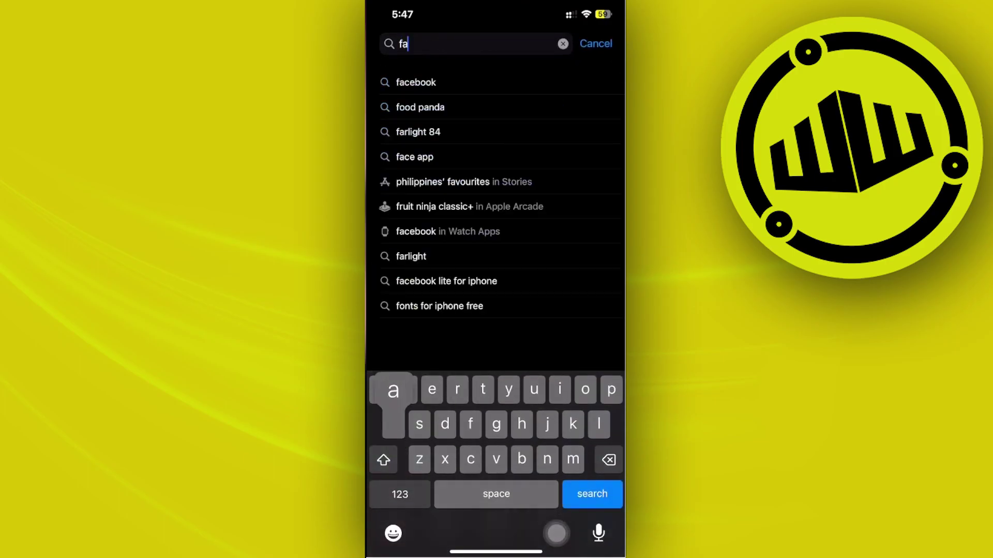
pyautogui.press('Return')
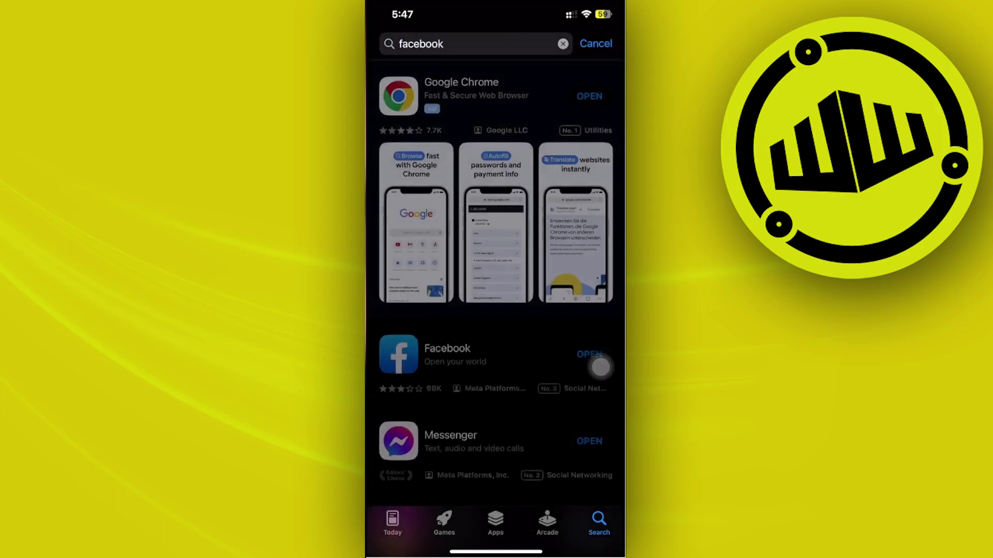
pyautogui.click(593, 357)
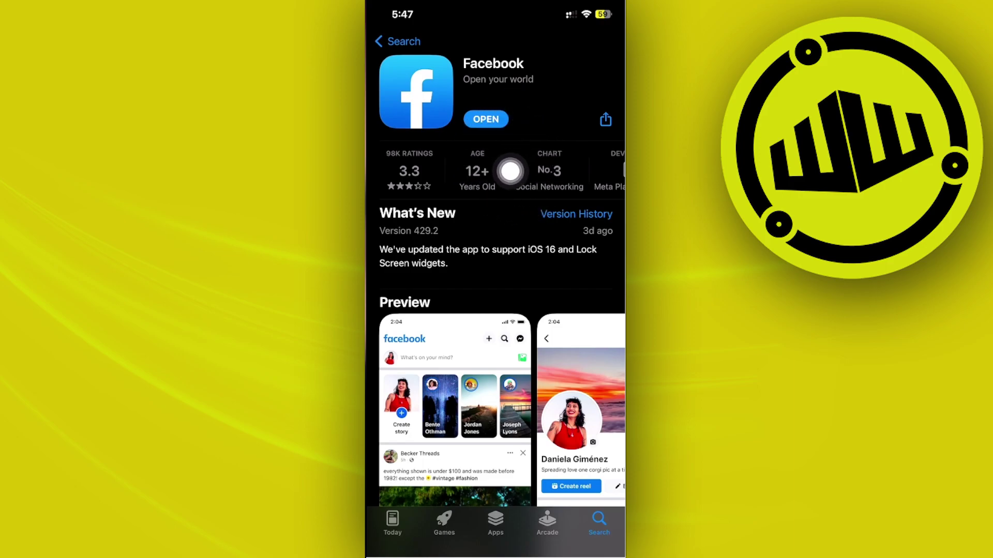
# Close the App Store from the app switcher and open the AssistiveTouch menu
pyautogui.moveTo(496, 543)
pyautogui.mouseDown()
pyautogui.moveTo(496, 311)
pyautogui.moveTo(542, 47)
pyautogui.mouseUp()
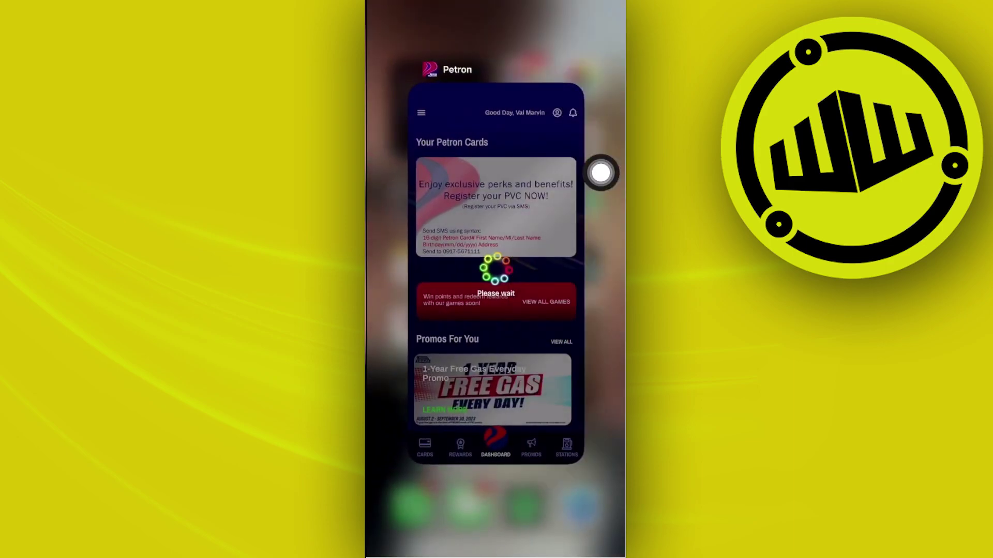
pyautogui.click(496, 465)
pyautogui.moveTo(404, 310)
pyautogui.mouseDown()
pyautogui.moveTo(589, 311)
pyautogui.moveTo(403, 311)
pyautogui.mouseUp()
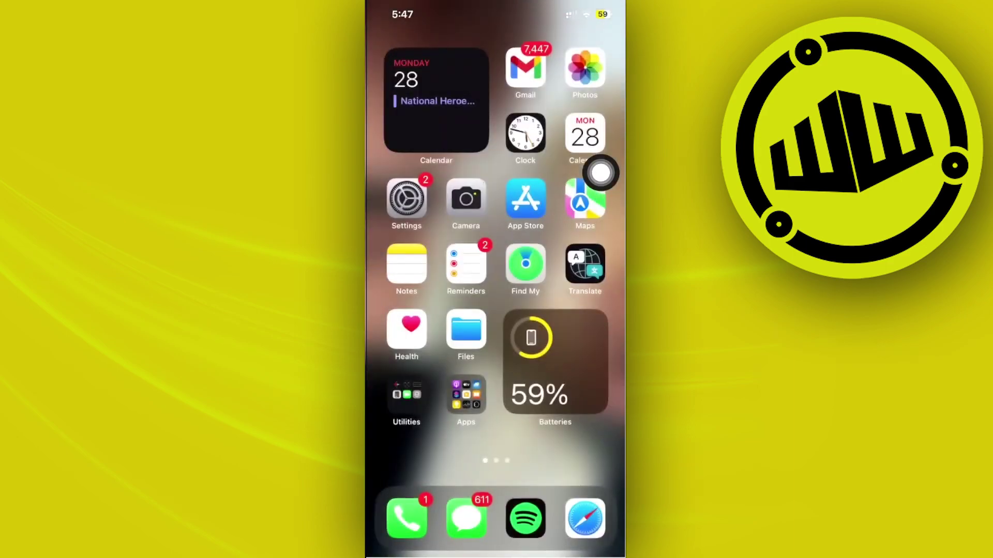
pyautogui.click(601, 172)
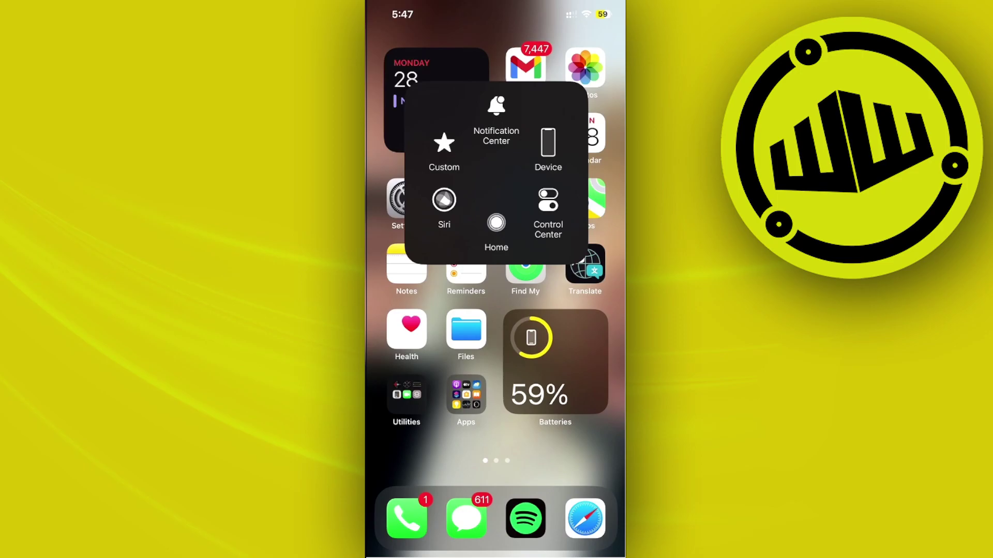
# Reach Restart via AssistiveTouch Device > More, cancel it, and reposition the shortcut
pyautogui.click(547, 151)
pyautogui.click(547, 213)
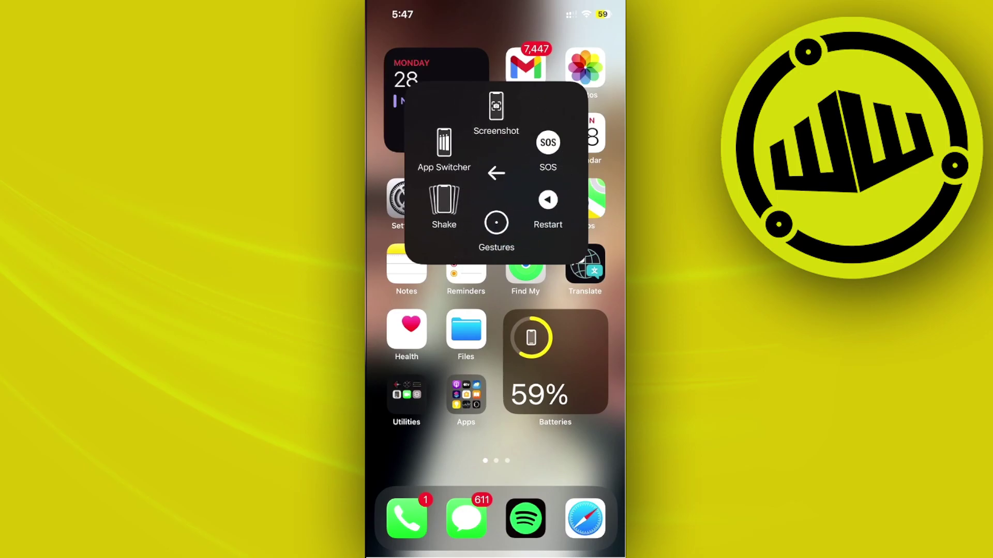
pyautogui.click(548, 200)
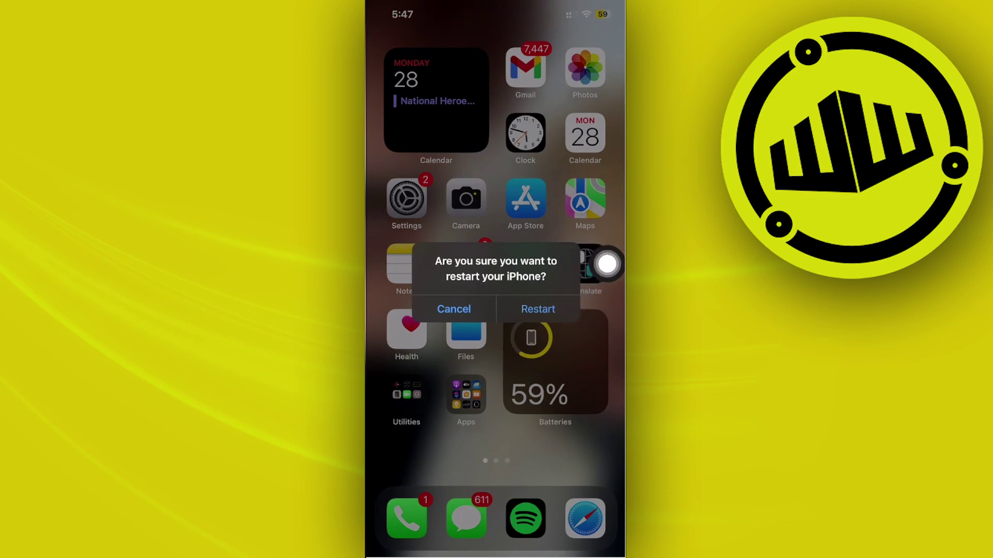
pyautogui.click(454, 309)
pyautogui.moveTo(605, 264); pyautogui.dragTo(602, 181)
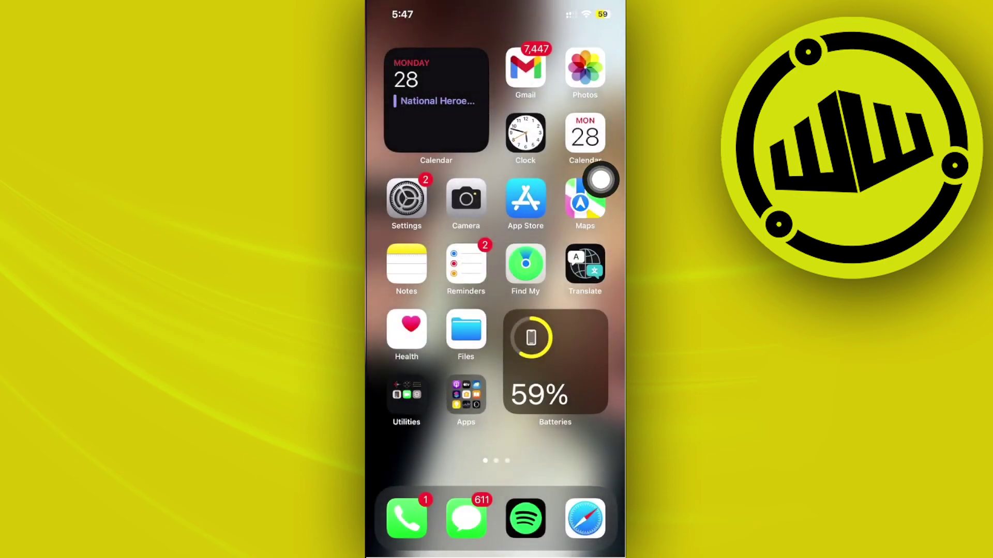